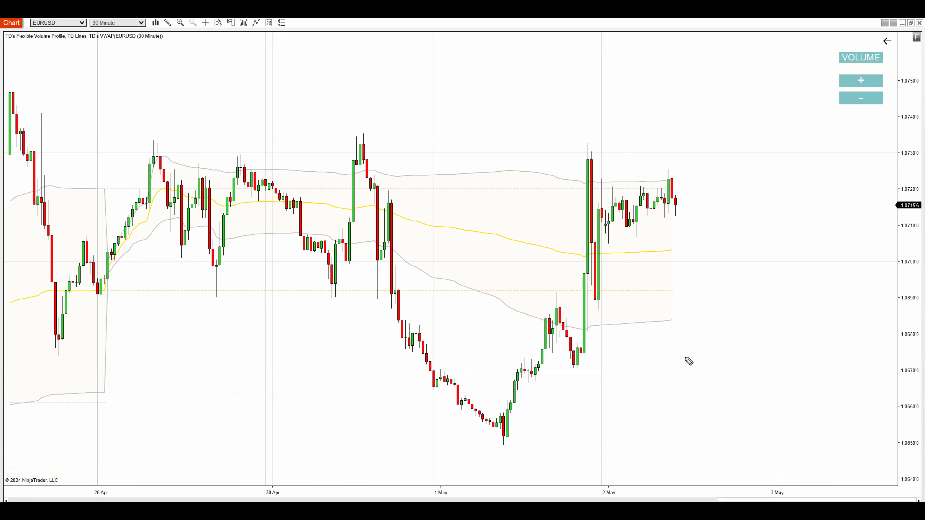
mouse_move(716, 244)
mouse_down()
mouse_move(692, 244)
mouse_move(690, 235)
mouse_move(685, 252)
mouse_move(743, 236)
mouse_move(758, 256)
mouse_move(795, 234)
mouse_move(813, 256)
mouse_up()
drag(788, 249, 811, 249)
drag(820, 260, 821, 246)
mouse_move(685, 178)
mouse_down()
mouse_move(718, 162)
mouse_move(697, 184)
mouse_up()
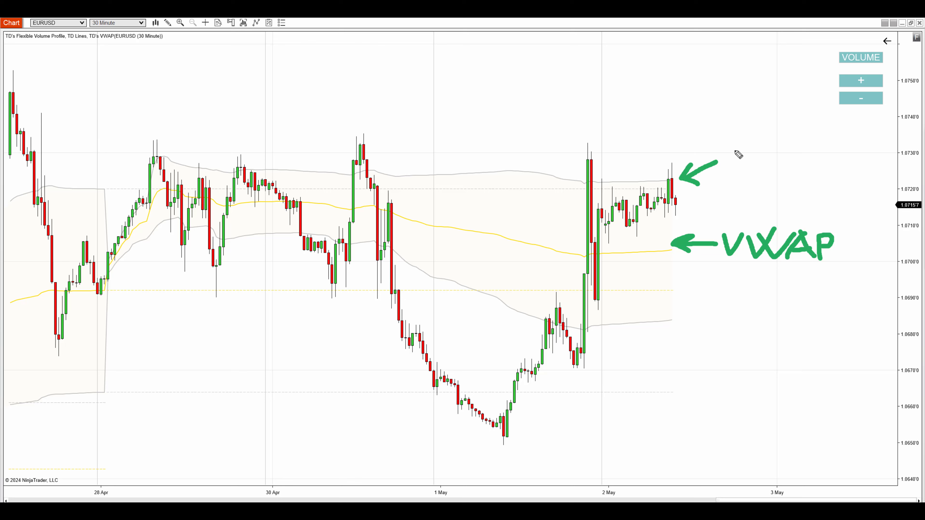
drag(708, 336, 678, 318)
drag(694, 314, 683, 335)
mouse_move(728, 155)
mouse_down()
mouse_move(734, 145)
mouse_move(738, 169)
mouse_up()
click(748, 164)
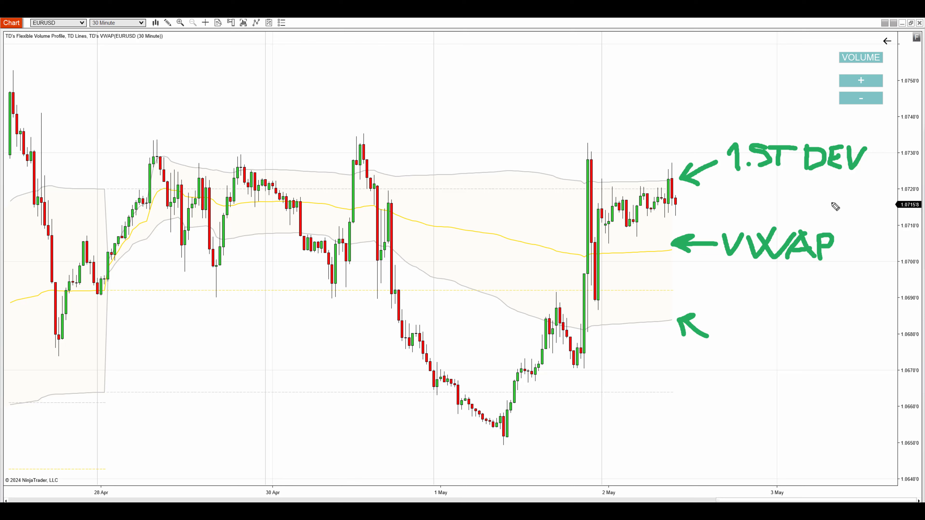
drag(722, 338, 739, 326)
mouse_move(738, 325)
mouse_down()
mouse_move(738, 349)
mouse_move(766, 339)
mouse_move(776, 352)
mouse_move(763, 354)
mouse_move(787, 350)
mouse_up()
click(751, 346)
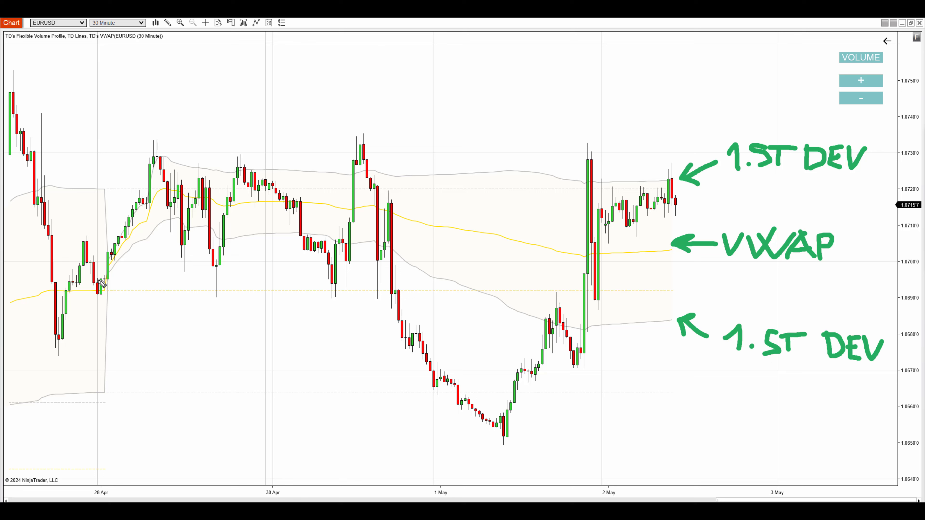
mouse_move(105, 272)
mouse_down()
mouse_move(104, 320)
mouse_move(109, 176)
mouse_move(107, 398)
mouse_move(104, 192)
mouse_move(102, 383)
mouse_up()
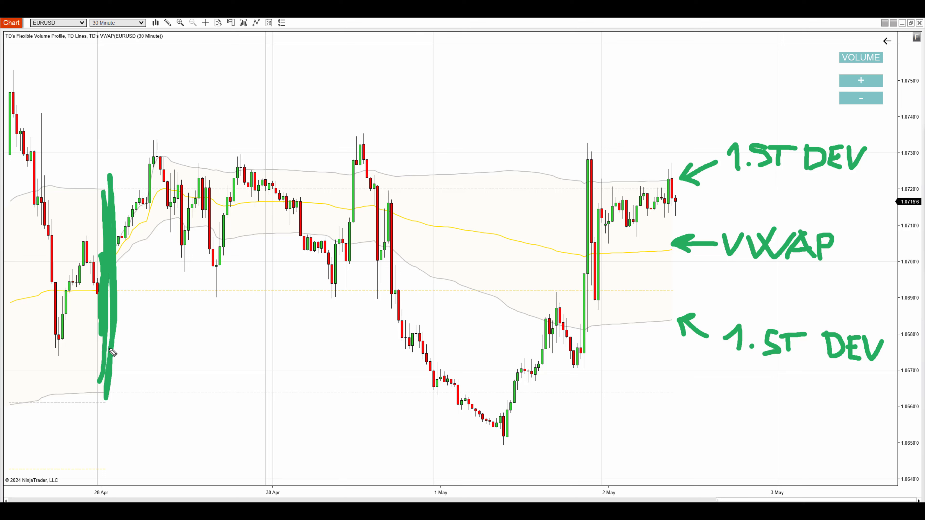
key(Escape)
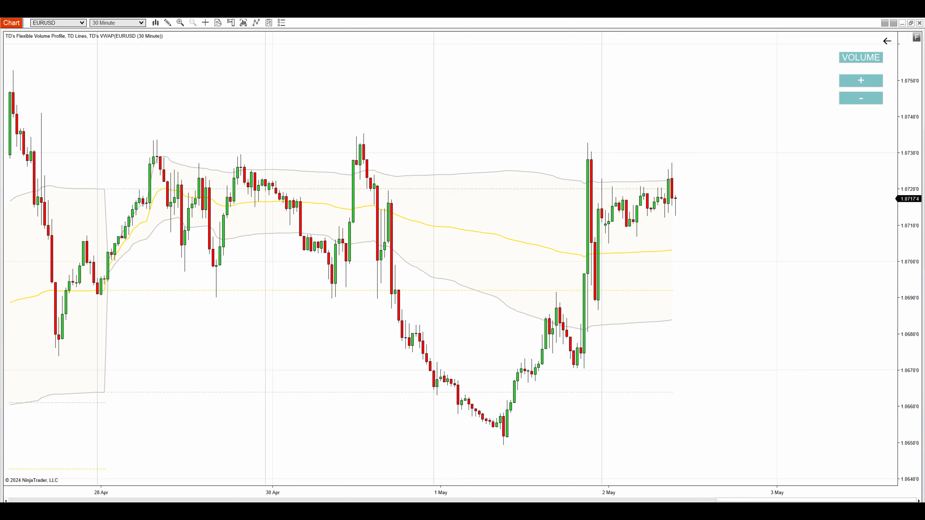
Replace the VWAP indicator with an anchored VWAP at the 1 May 09:00 low, testing other anchor bars
key(Return)
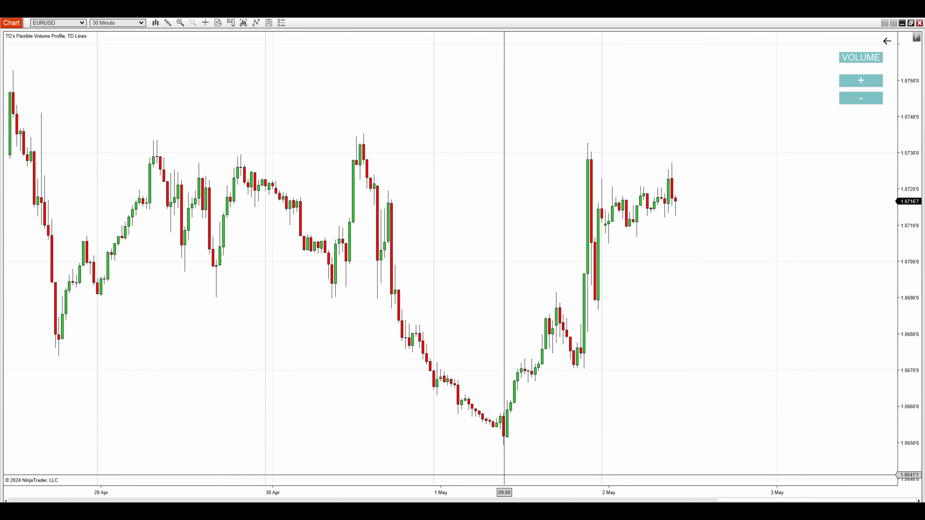
click(504, 479)
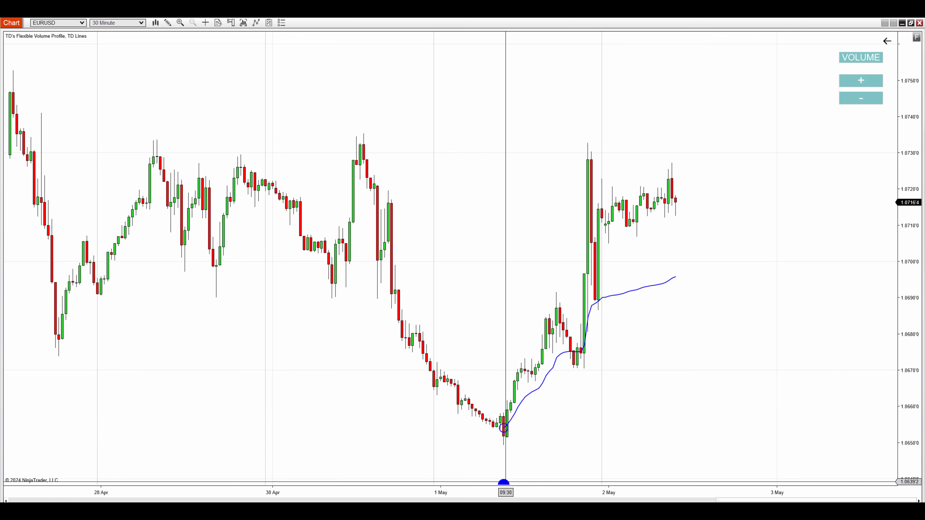
drag(504, 482, 364, 470)
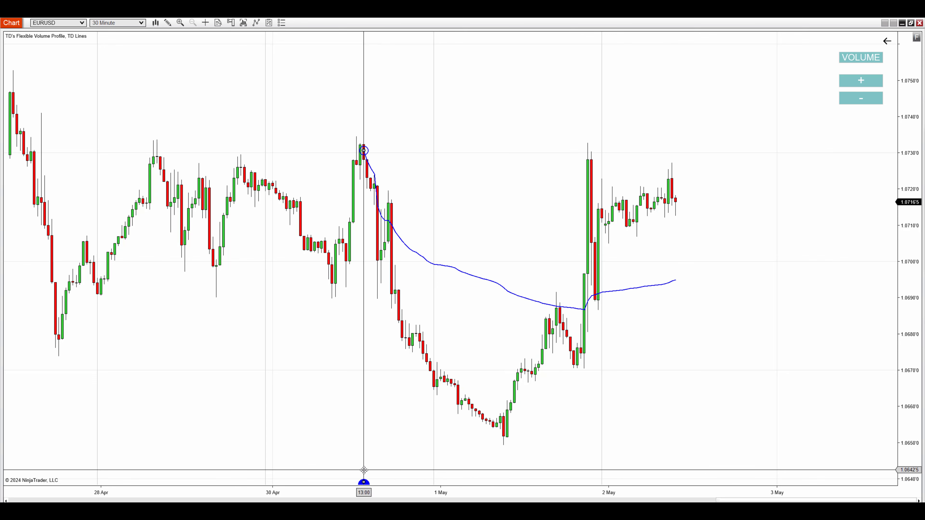
mouse_move(364, 481)
mouse_down()
mouse_move(59, 481)
mouse_move(587, 482)
mouse_move(504, 482)
mouse_up()
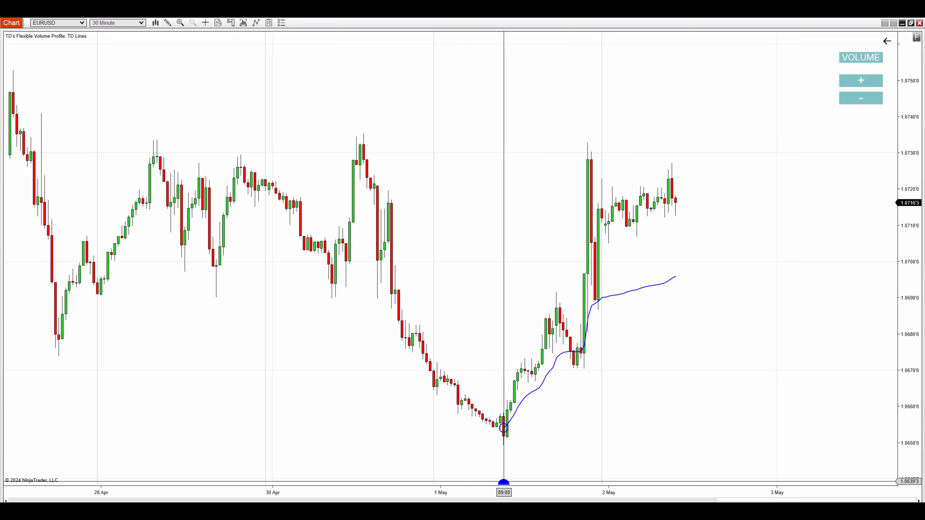
right_click(503, 428)
Enable Draw Deviations on the anchored VWAP and move its anchor to 30 Apr 17:00
click(521, 471)
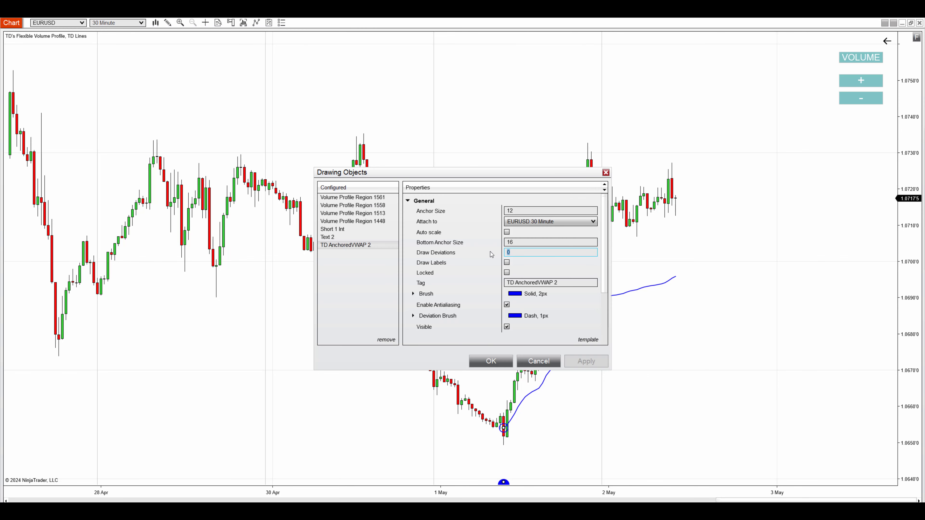
click(490, 361)
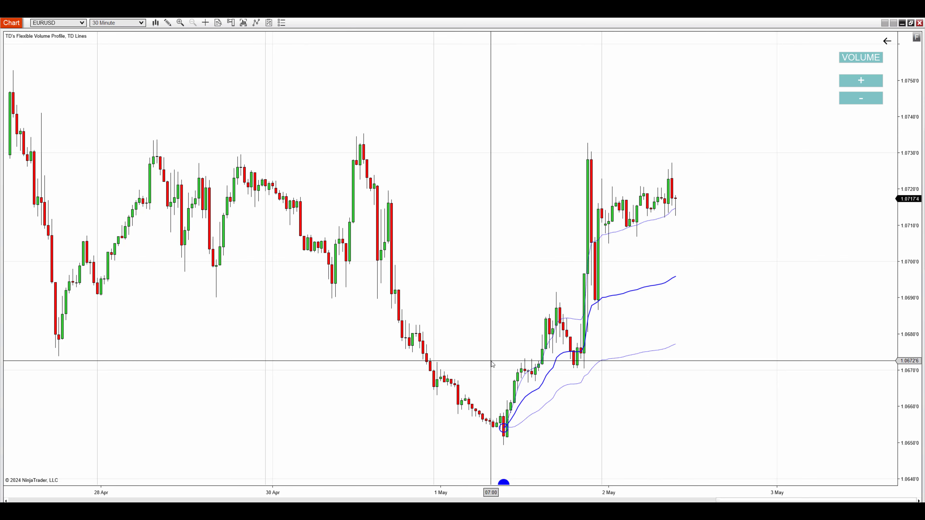
drag(503, 481, 354, 462)
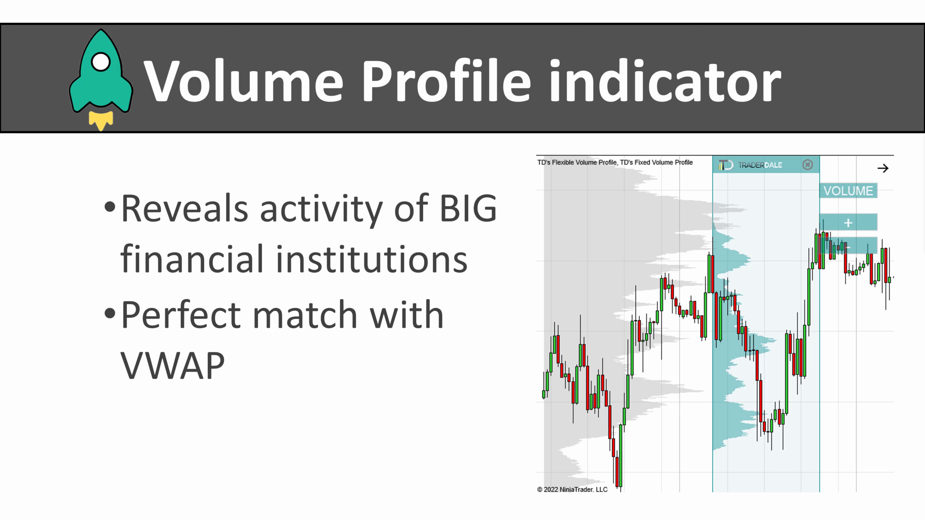
drag(403, 233, 537, 233)
drag(99, 285, 296, 283)
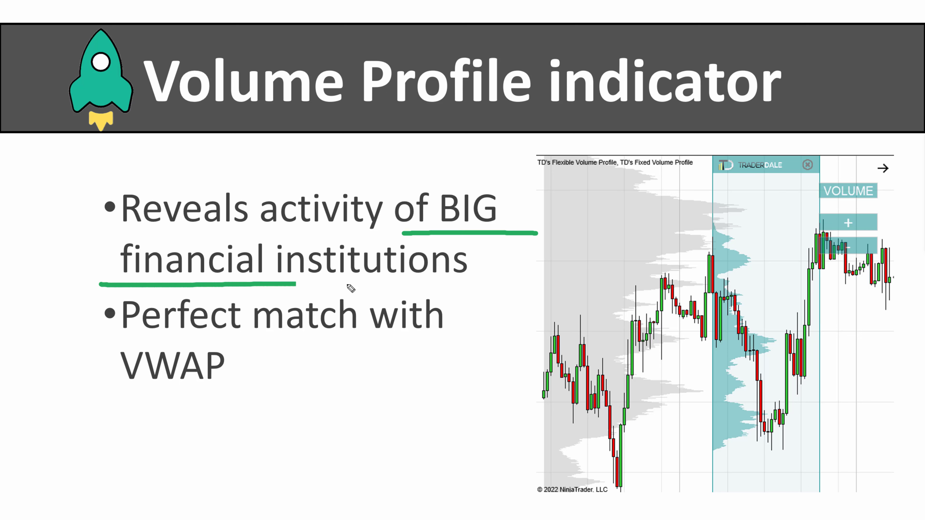
drag(351, 288, 486, 289)
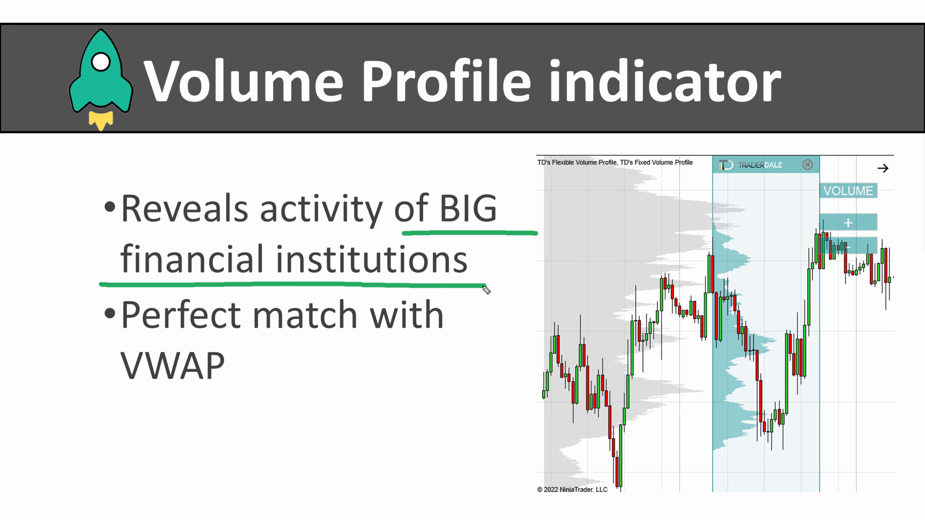
mouse_move(124, 343)
mouse_down()
mouse_move(373, 346)
mouse_move(470, 336)
mouse_up()
drag(133, 389, 283, 396)
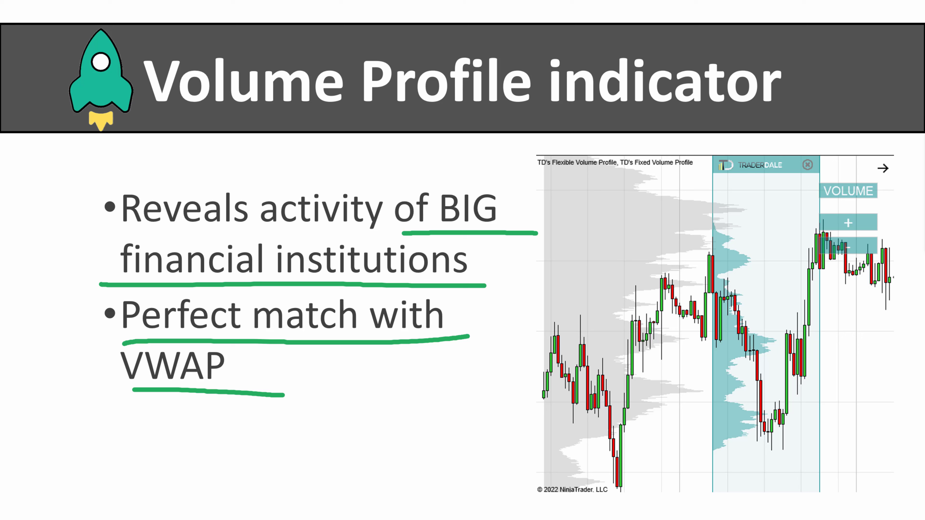
key(e)
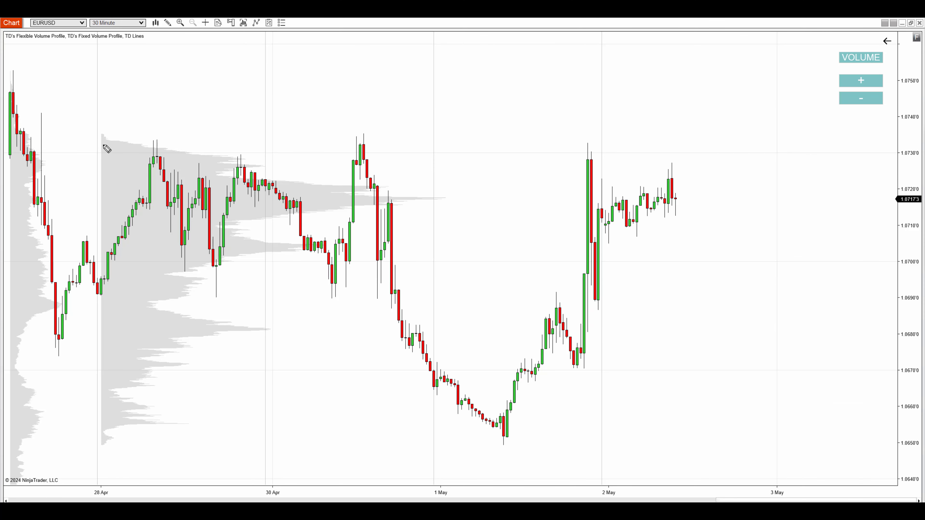
Clear the pen outline and drag a fixed volume-profile region across the recent candles
mouse_move(103, 133)
mouse_down()
mouse_move(90, 449)
mouse_move(107, 133)
mouse_move(448, 206)
mouse_move(100, 442)
mouse_up()
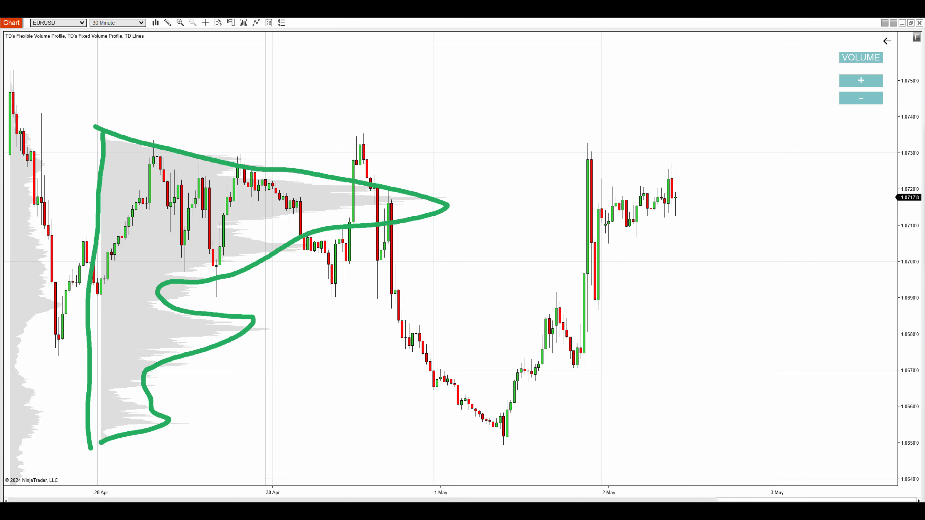
key(Escape)
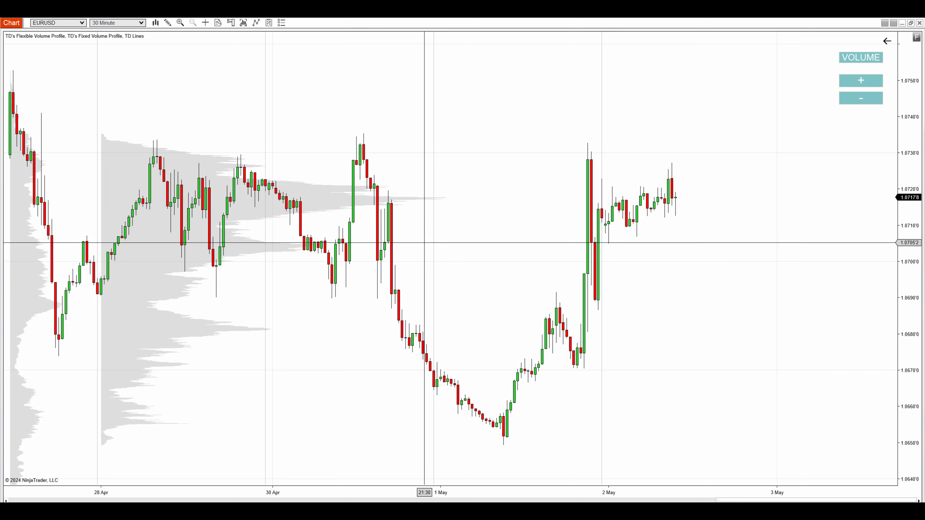
click(487, 218)
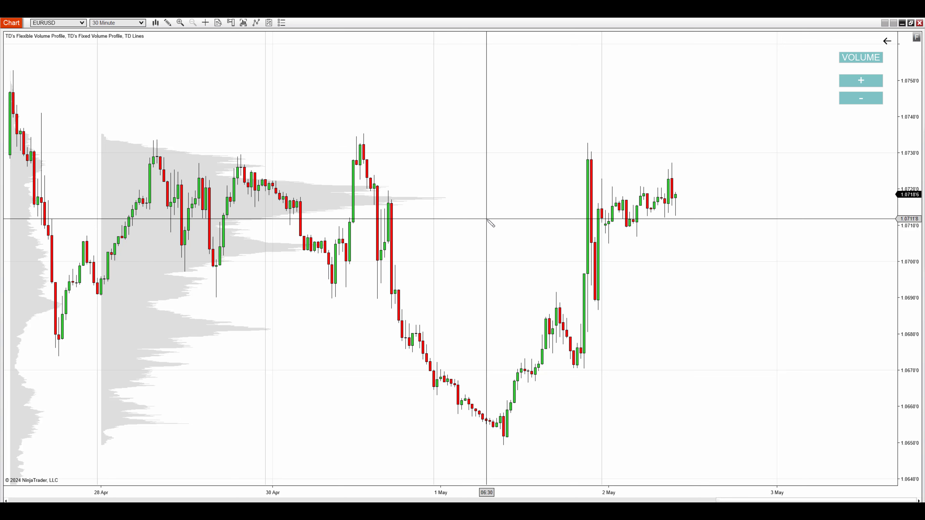
drag(487, 218, 577, 256)
Move and widen the first profile region to cover the 1–2 May rebound
drag(547, 87, 400, 159)
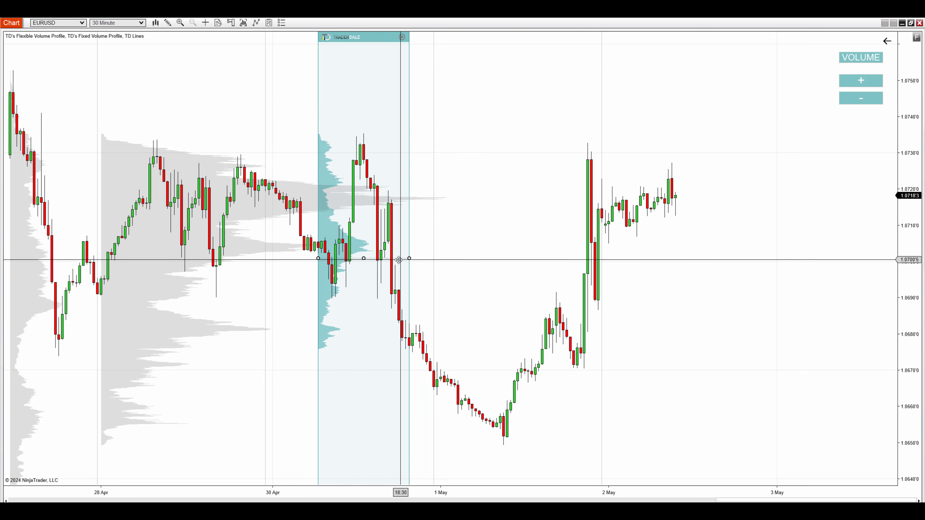
drag(409, 258, 486, 258)
drag(386, 38, 440, 206)
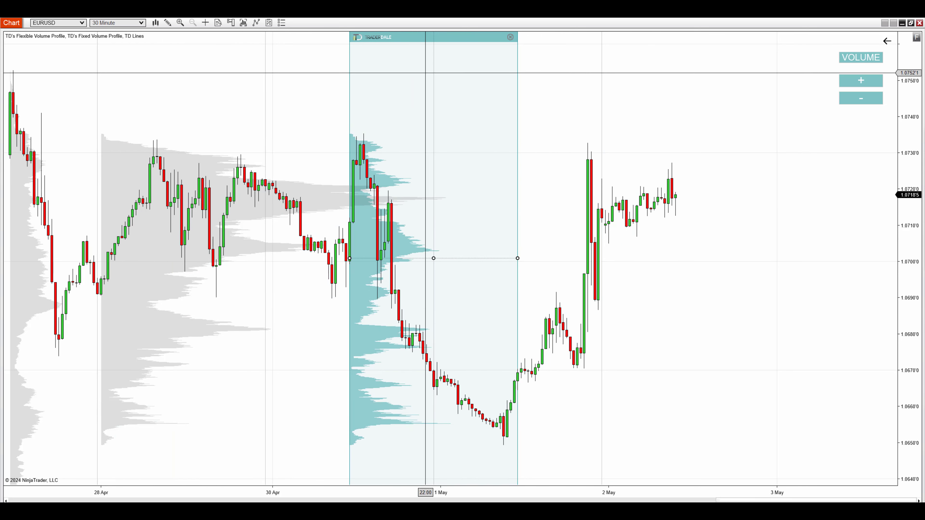
Draw a second volume-profile region and shift it over the 30 Apr–1 May decline
drag(425, 72, 572, 75)
drag(273, 314, 458, 321)
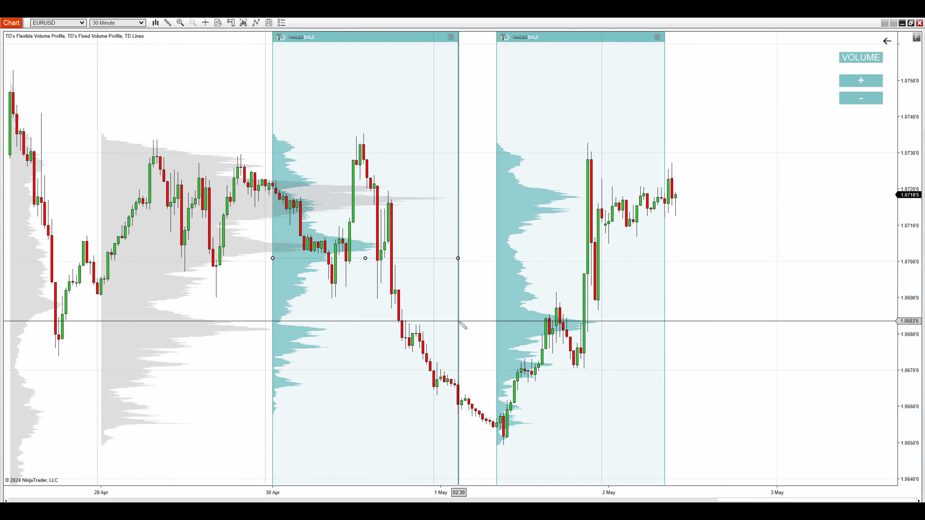
mouse_move(378, 109)
mouse_down()
mouse_move(369, 95)
mouse_move(262, 56)
mouse_move(384, 71)
mouse_up()
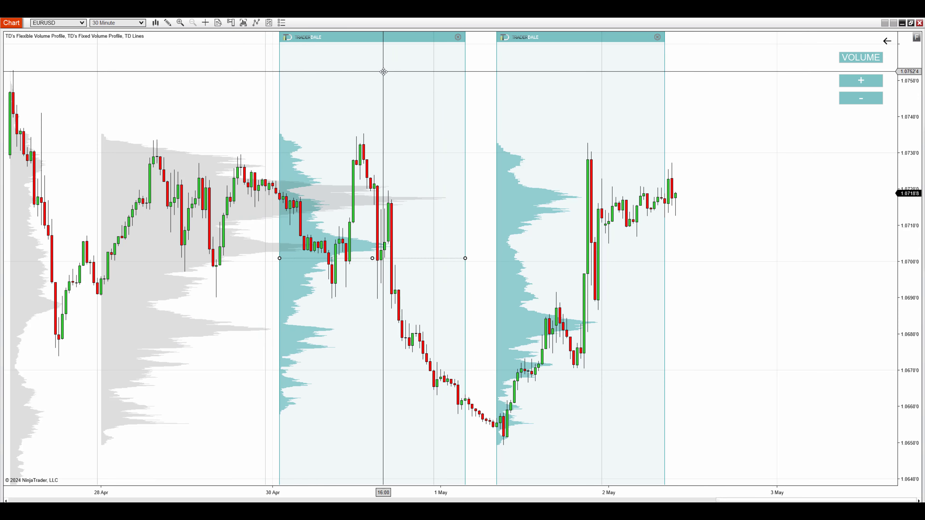